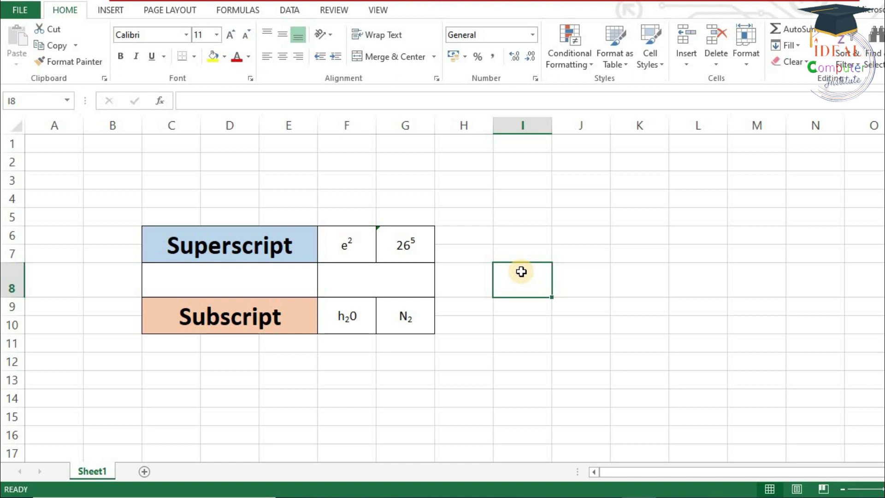
# Inspect what the e², 26⁵, h₂0 and N₂ example cells actually contain.
pyautogui.click(341, 243)
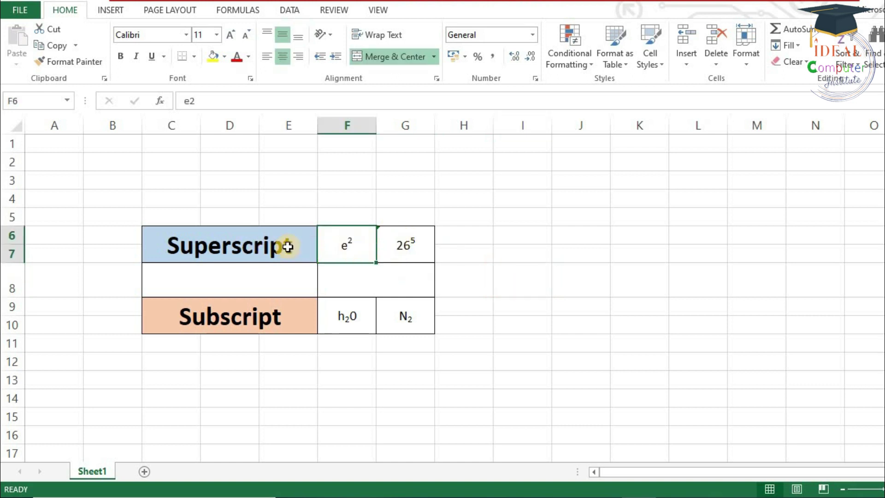
pyautogui.click(405, 245)
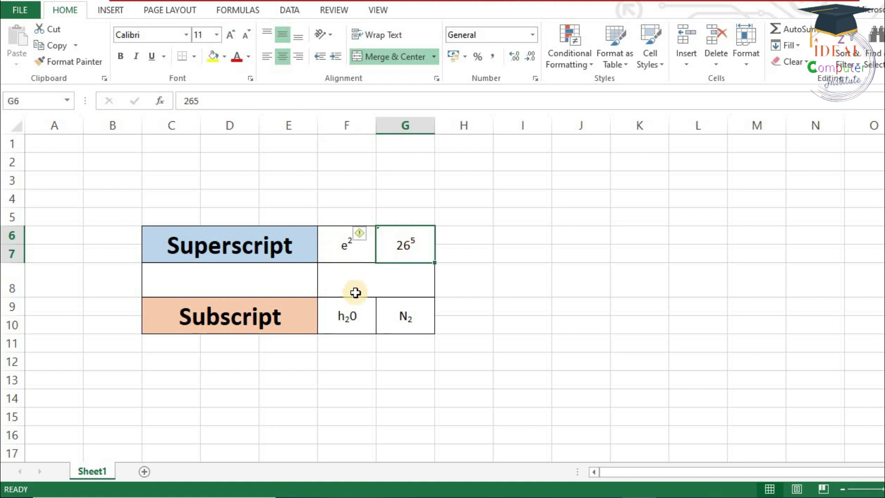
pyautogui.click(351, 319)
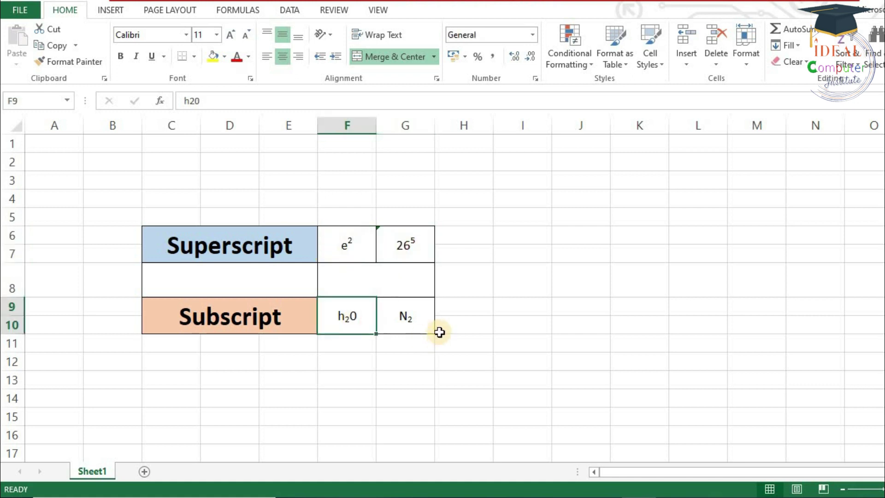
pyautogui.click(405, 315)
# Select F6:G10 and delete all the example entries.
pyautogui.moveTo(352, 245)
pyautogui.mouseDown()
pyautogui.moveTo(419, 287)
pyautogui.moveTo(418, 316)
pyautogui.mouseUp()
pyautogui.press('Delete')
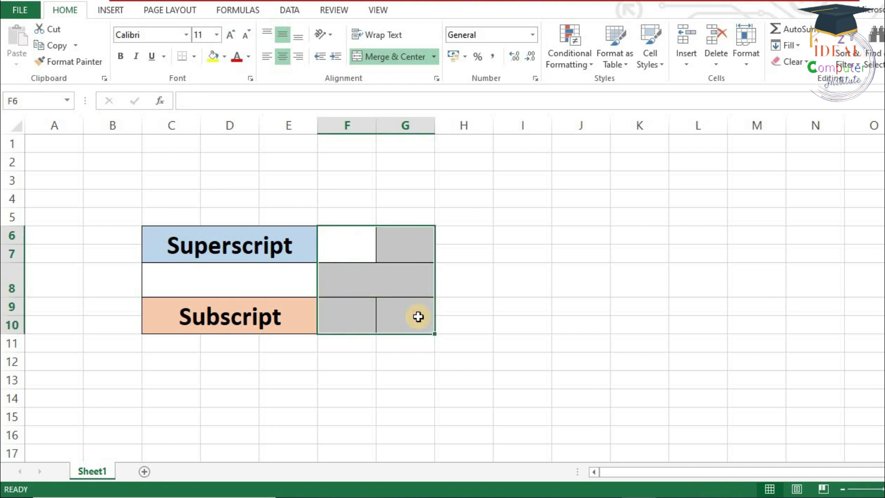
pyautogui.click(500, 303)
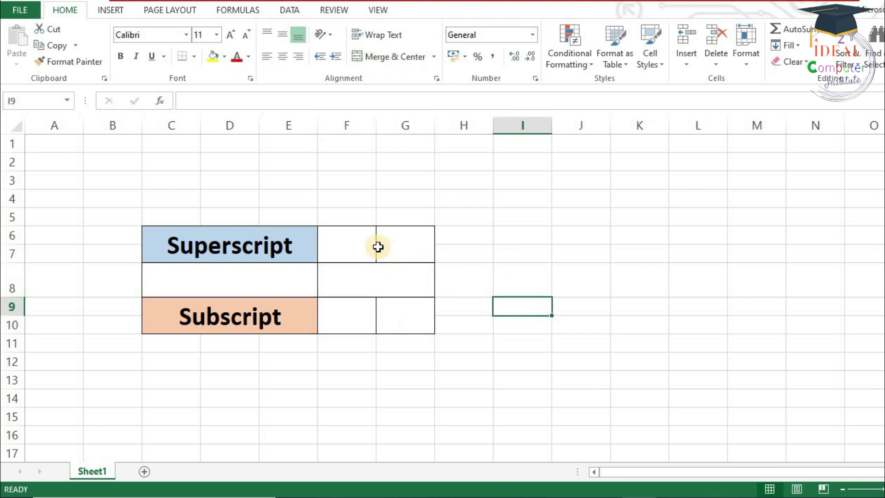
# Type e2 in cell F6 and tick Superscript for the 2 in Format Cells.
pyautogui.click(342, 246)
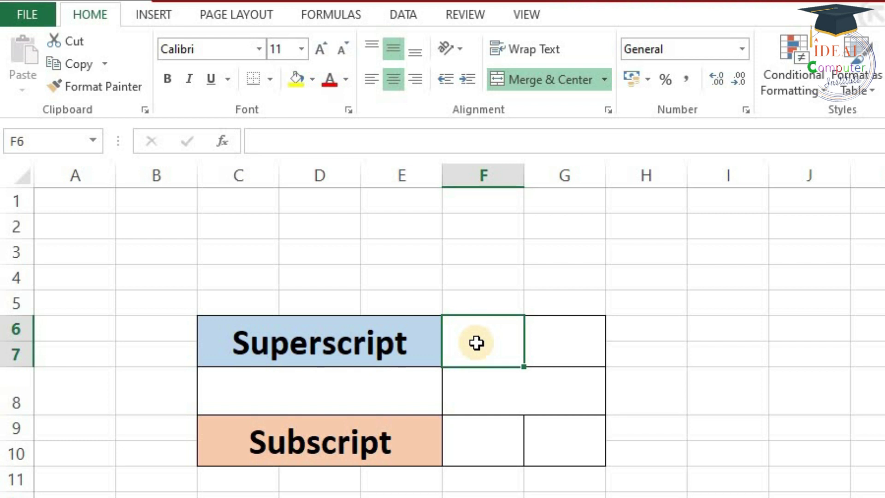
pyautogui.doubleClick(476, 342)
pyautogui.write('e')
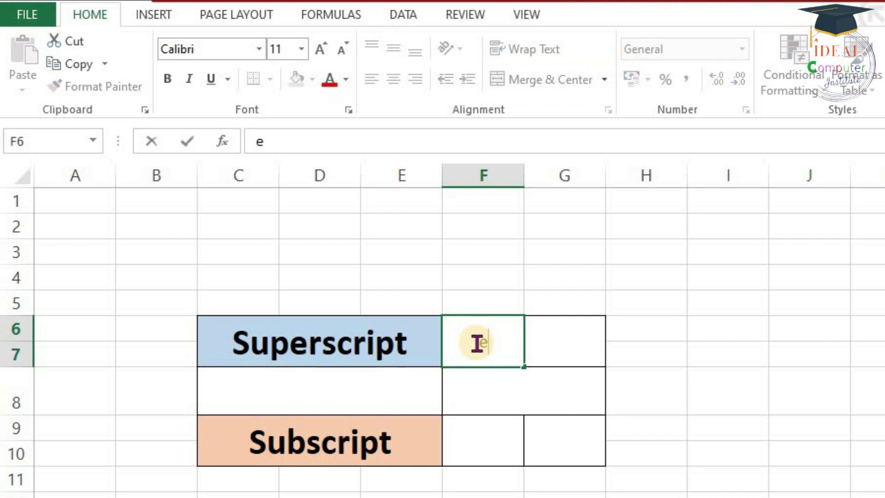
pyautogui.write('2')
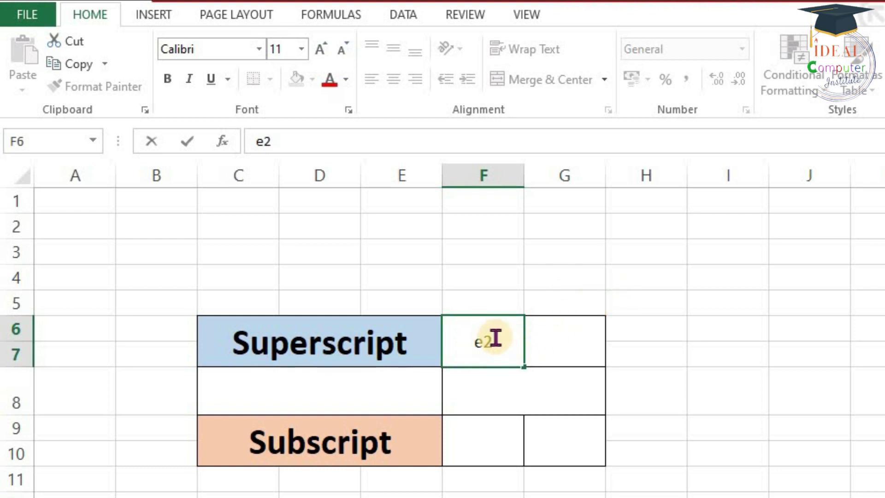
pyautogui.moveTo(491, 342); pyautogui.dragTo(484, 342)
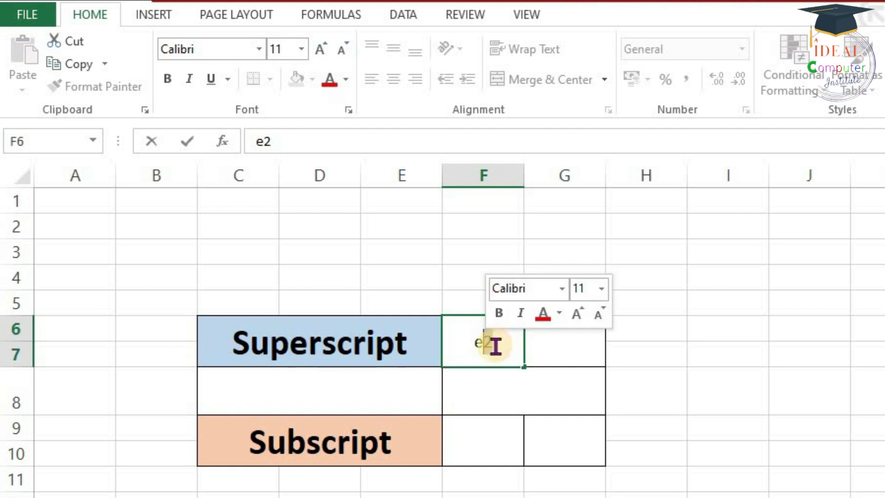
pyautogui.click(350, 110)
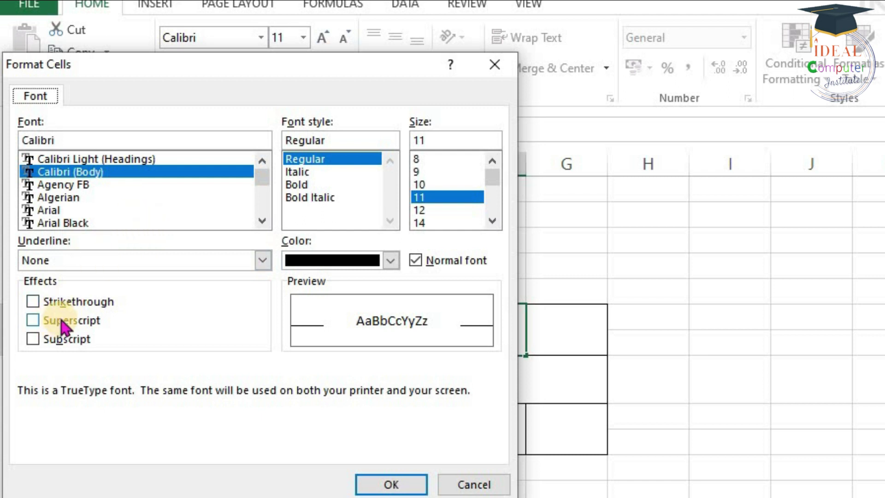
pyautogui.click(63, 322)
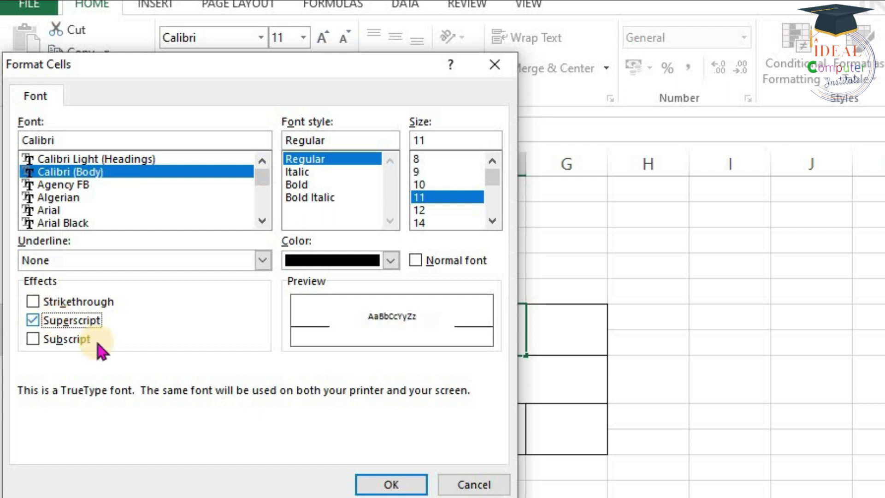
pyautogui.click(375, 481)
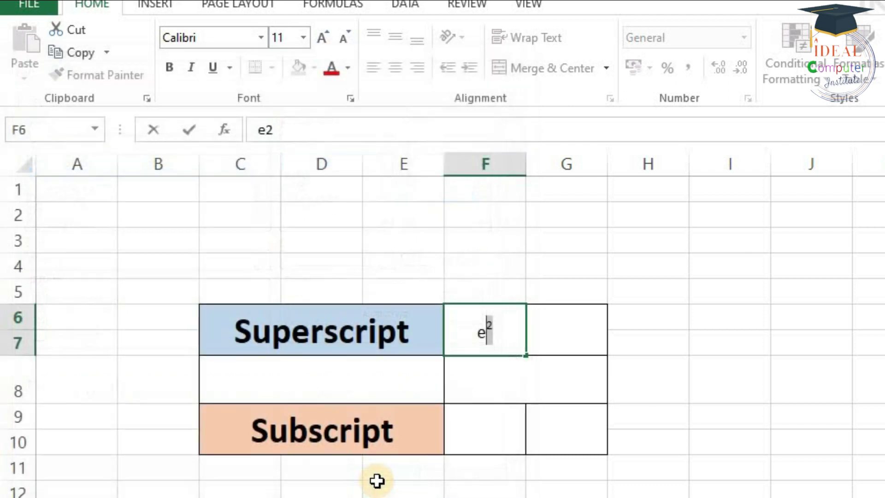
pyautogui.click(500, 336)
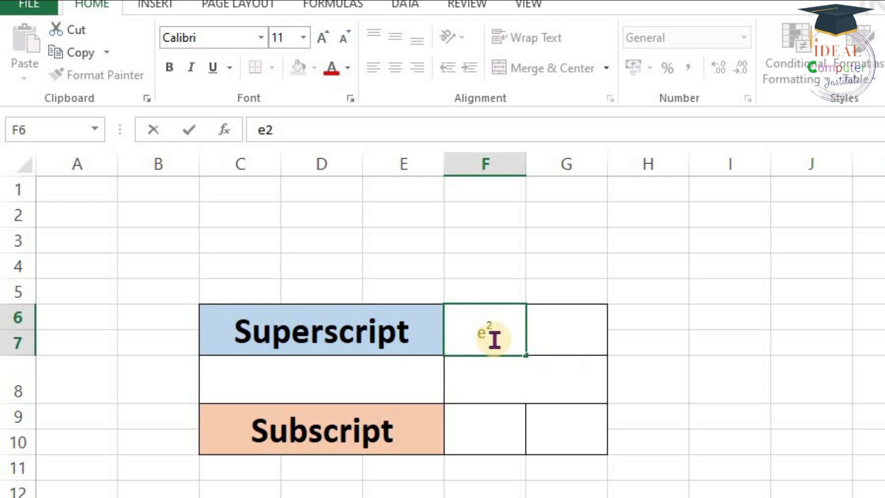
pyautogui.click(717, 382)
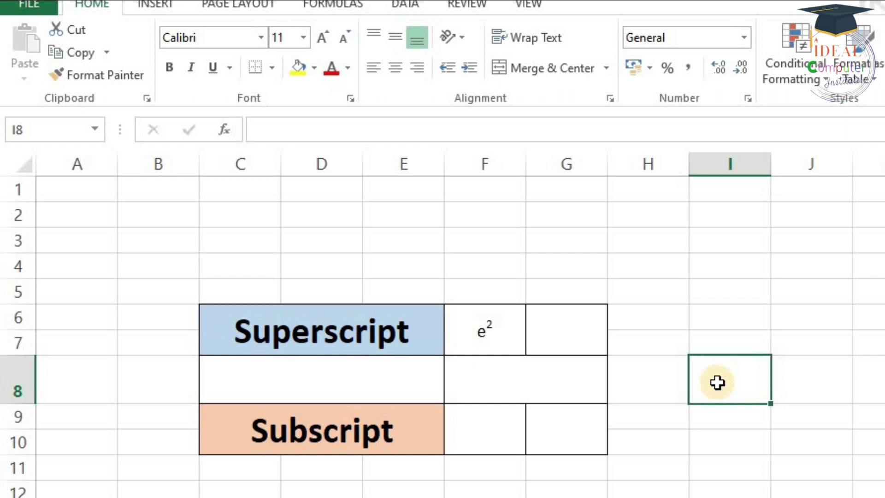
# Type c2 into I8, then apply Superscript to the 2 through Ctrl+1.
pyautogui.doubleClick(717, 382)
pyautogui.write('c')
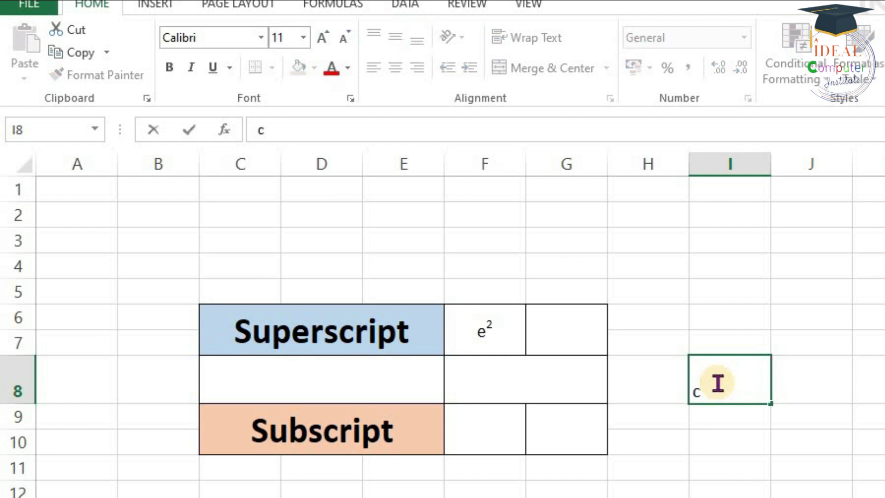
pyautogui.write('2')
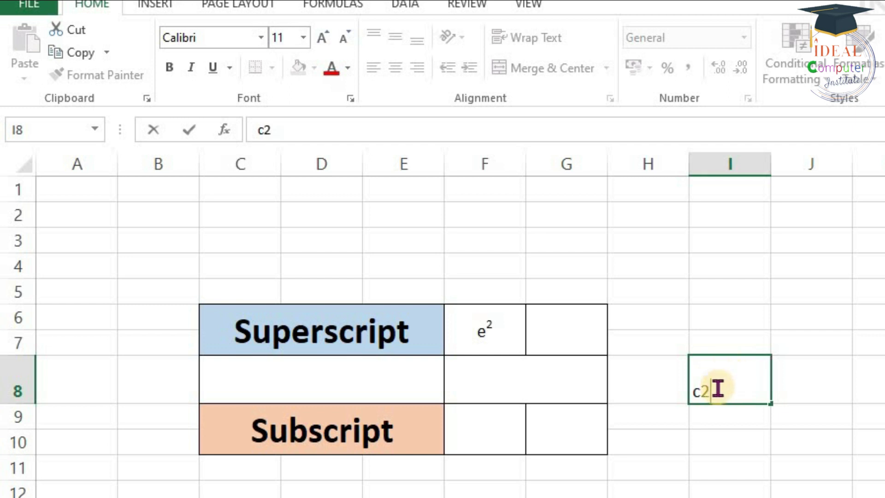
pyautogui.moveTo(701, 389); pyautogui.dragTo(710, 391)
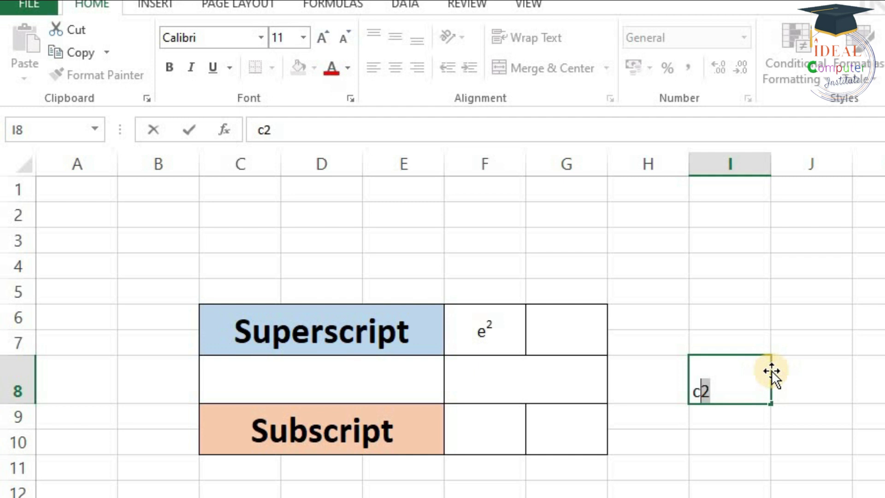
pyautogui.hotkey('ctrl', '1')
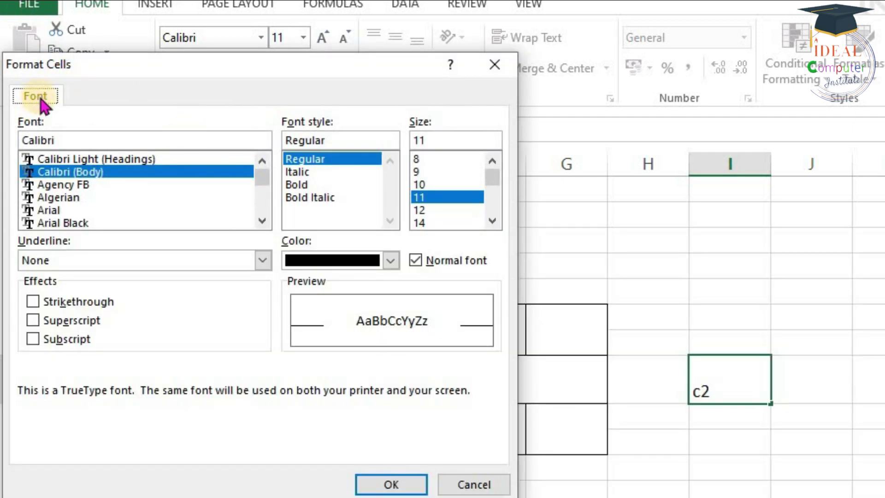
pyautogui.click(53, 324)
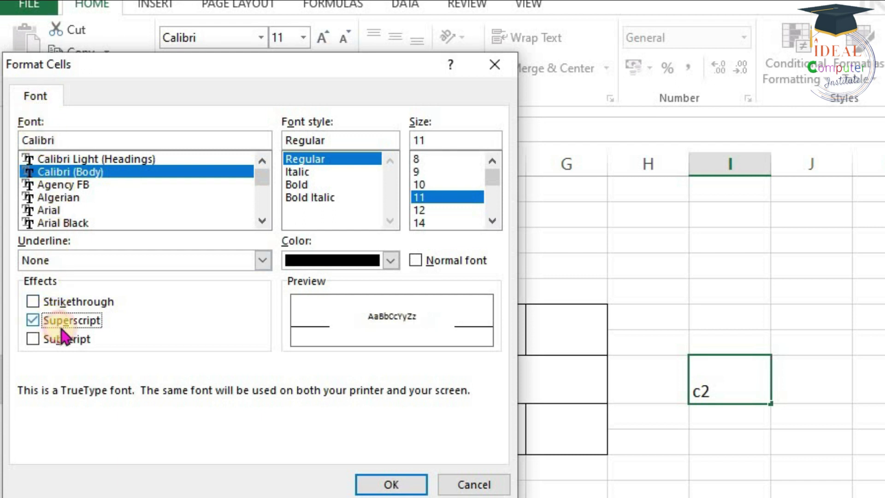
pyautogui.click(387, 485)
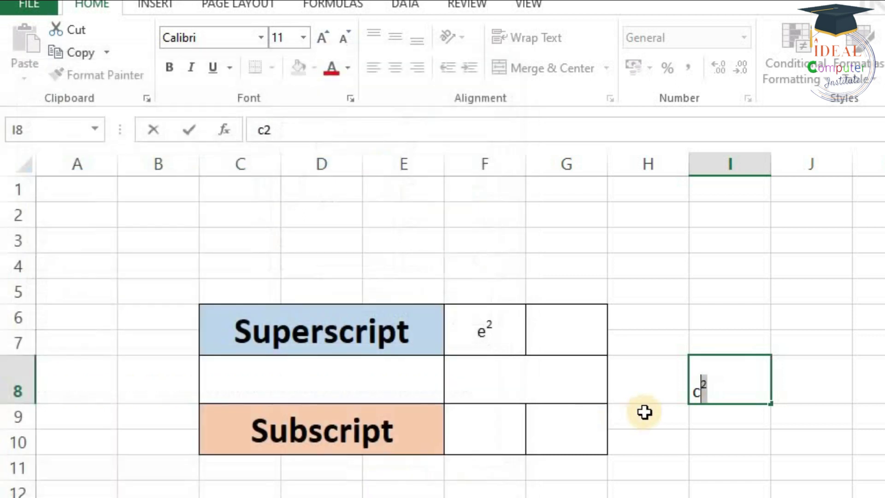
pyautogui.click(678, 447)
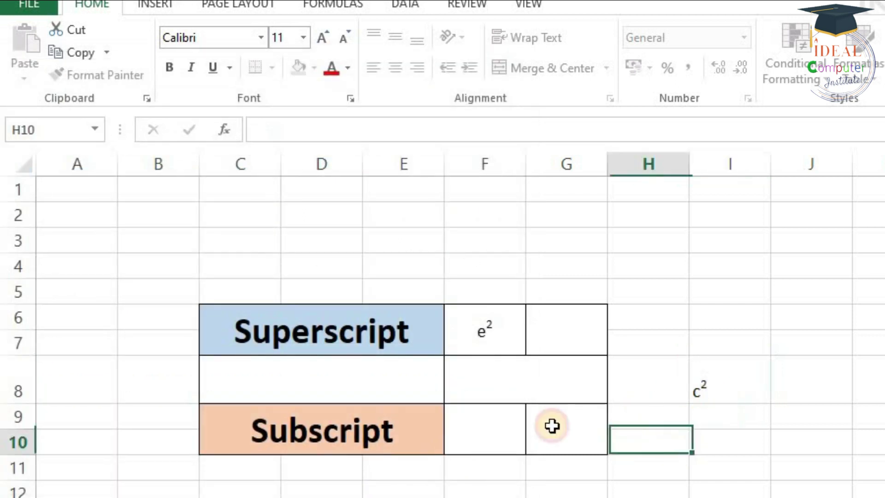
# Type h2o in F9 beside the Subscript label and tick Subscript for the 2.
pyautogui.click(477, 431)
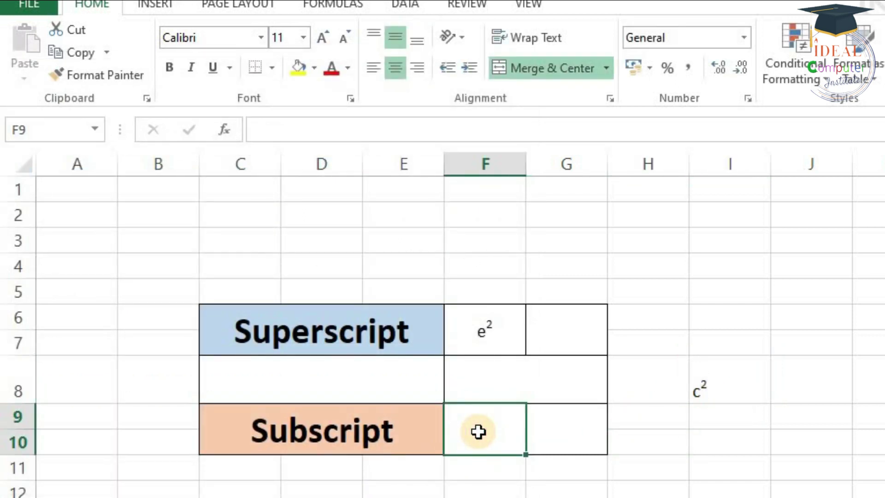
pyautogui.write('h2o')
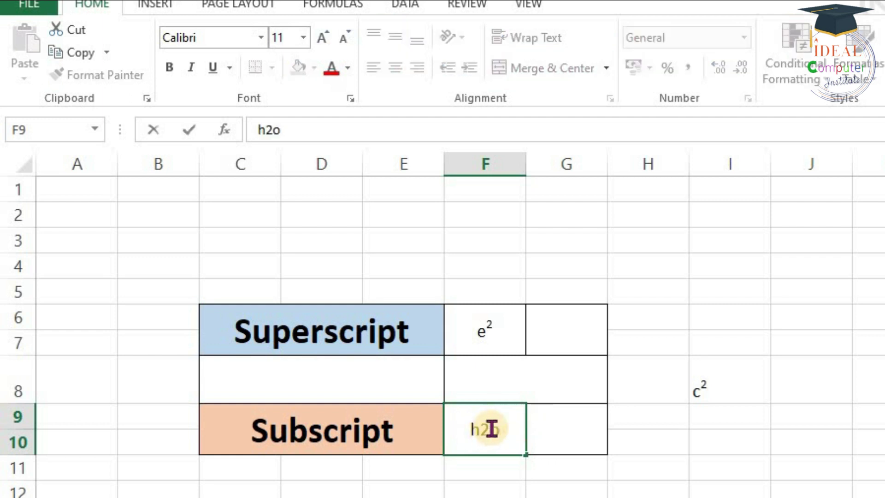
pyautogui.moveTo(487, 430); pyautogui.dragTo(481, 430)
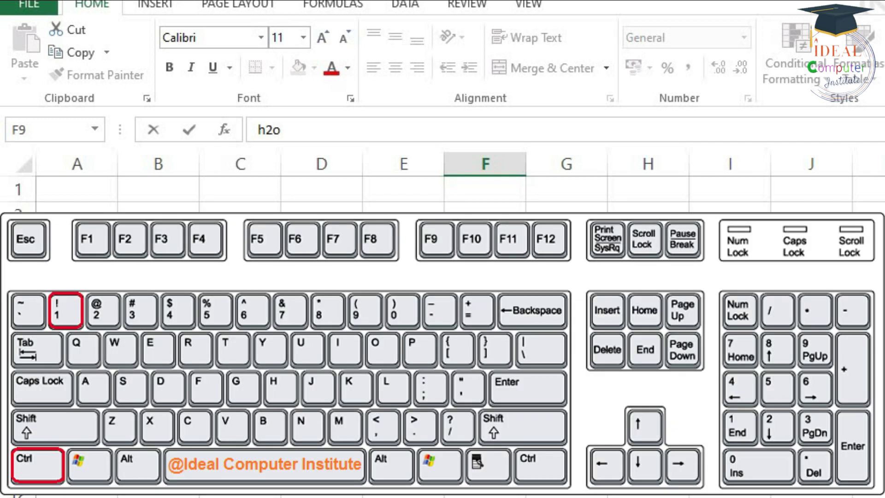
pyautogui.hotkey('ctrl', '1')
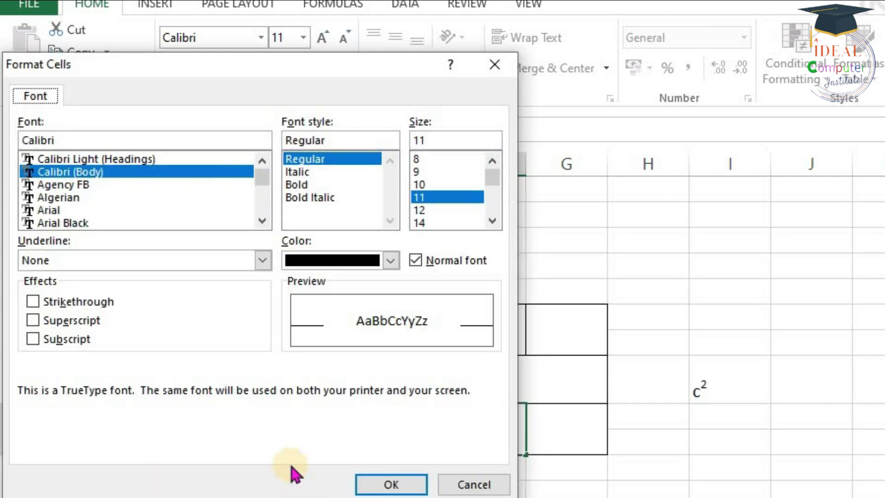
pyautogui.click(68, 341)
pyautogui.click(386, 484)
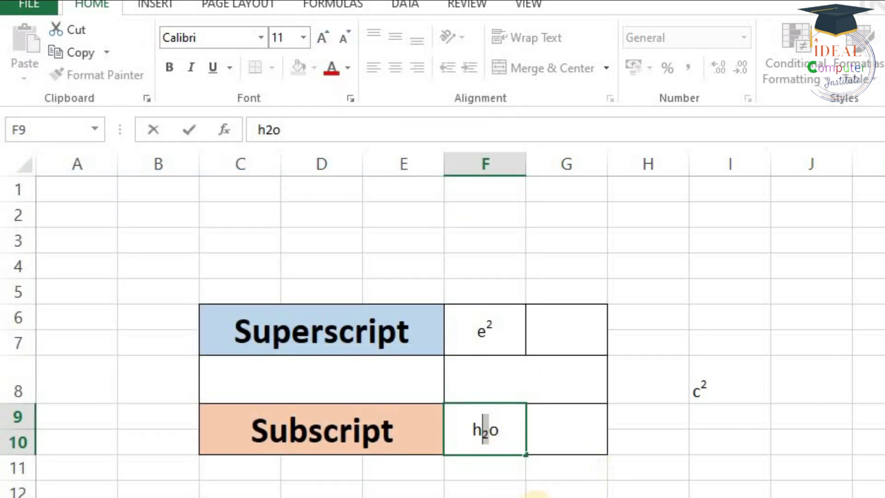
pyautogui.click(655, 471)
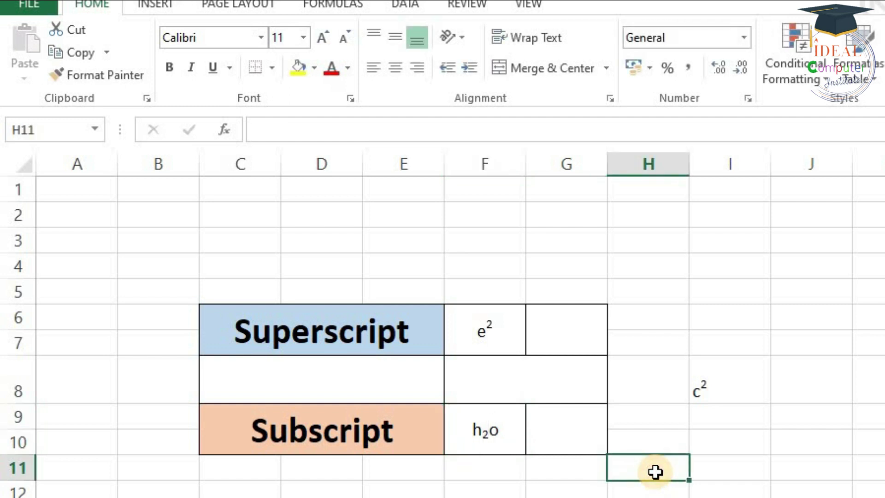
# Type NH3 in H11 and apply Subscript to the 3 via the Font dialog.
pyautogui.doubleClick(655, 471)
pyautogui.write('NH')
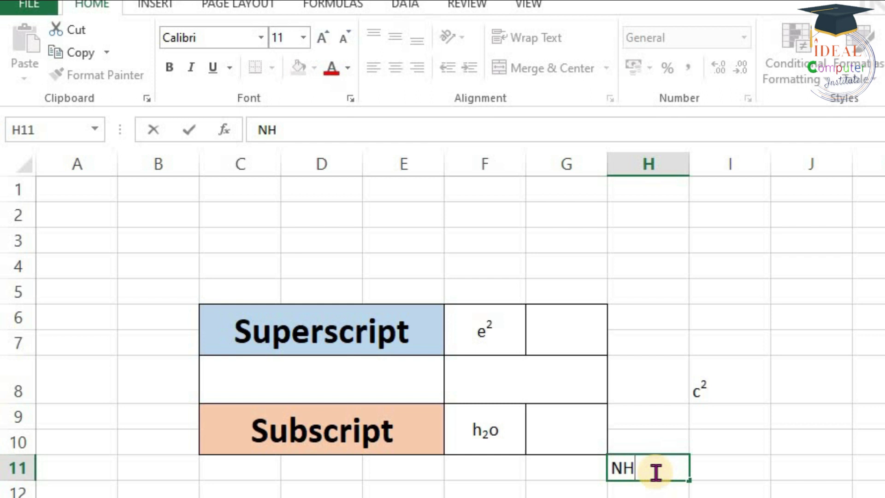
pyautogui.write('3')
pyautogui.moveTo(644, 468); pyautogui.dragTo(637, 467)
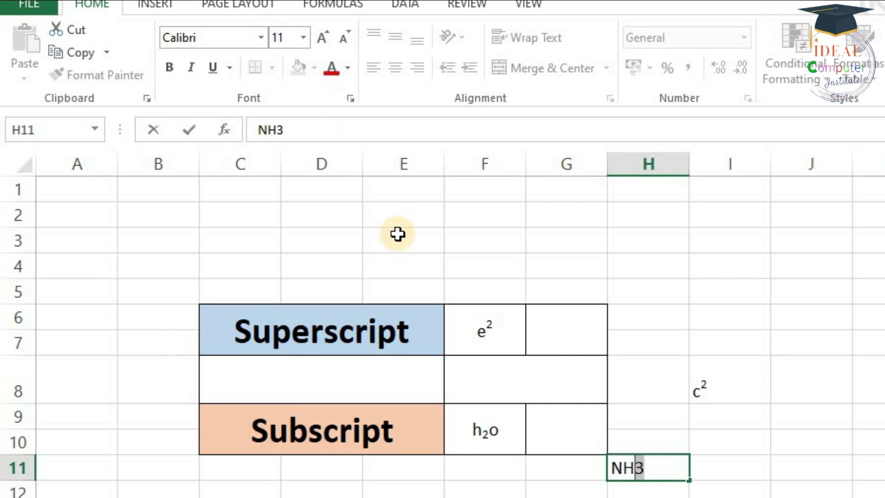
pyautogui.click(350, 98)
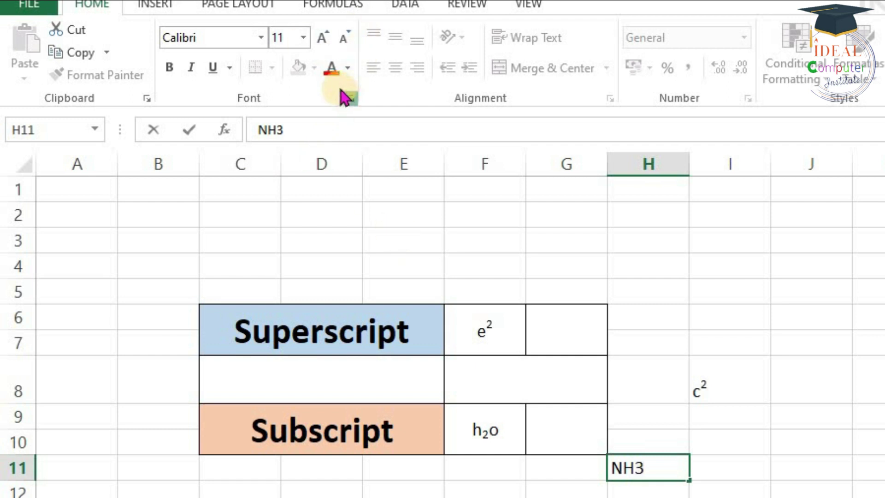
pyautogui.click(33, 338)
pyautogui.click(391, 484)
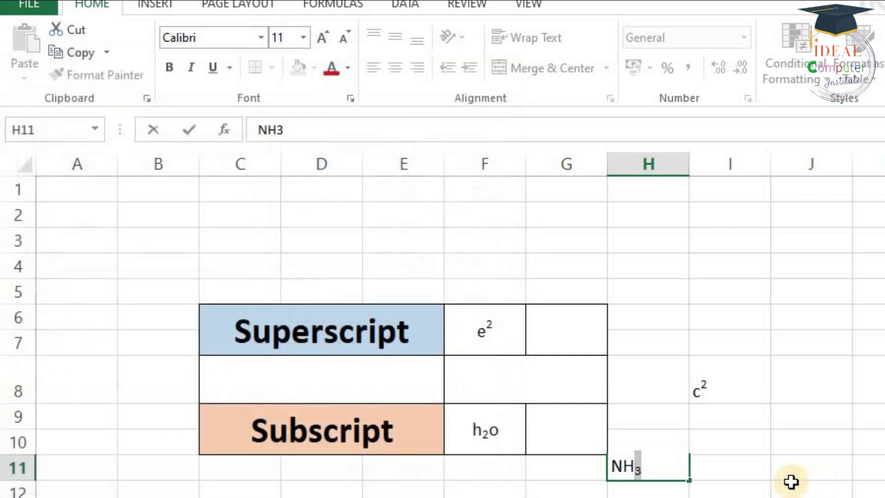
pyautogui.click(790, 480)
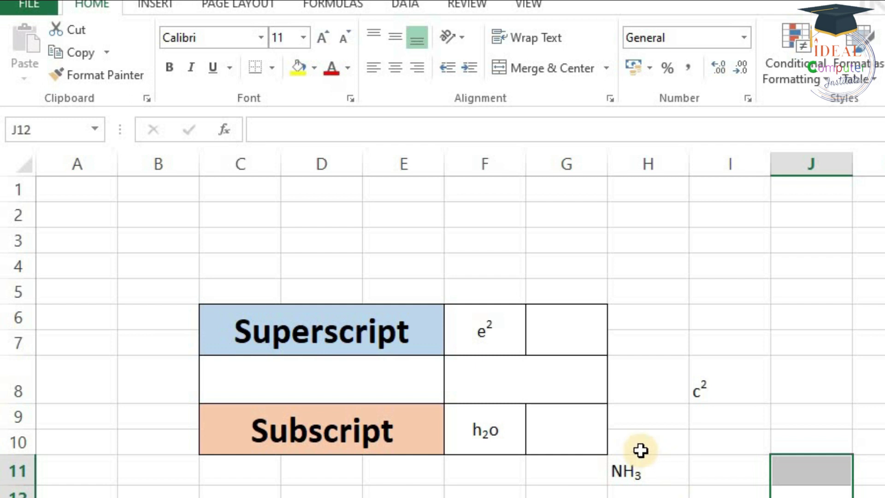
pyautogui.click(812, 347)
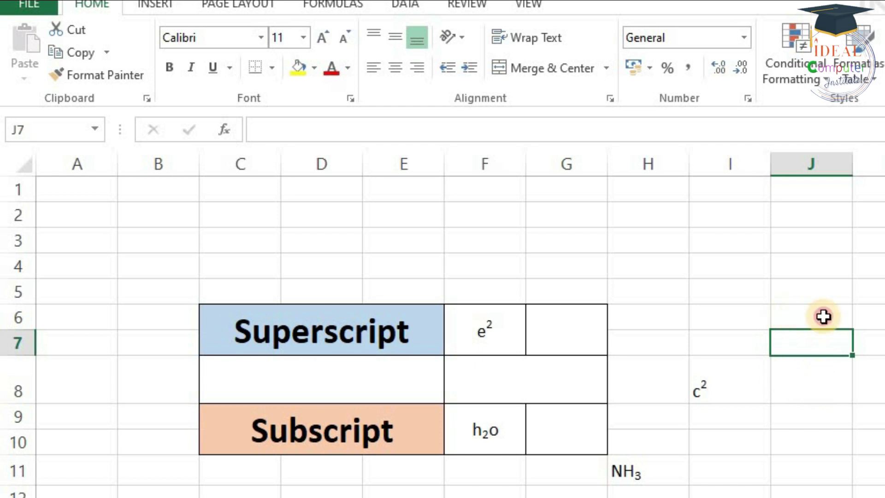
# Select cells J6 and J7 together.
pyautogui.moveTo(821, 316); pyautogui.dragTo(830, 338)
# Merge J6:J7 with Merge & Center and type 26 in the merged cell.
pyautogui.click(539, 68)
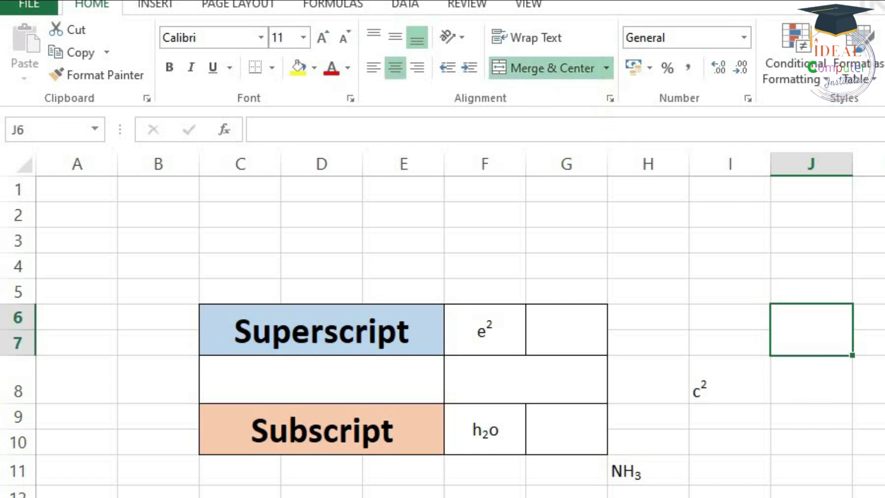
pyautogui.click(708, 298)
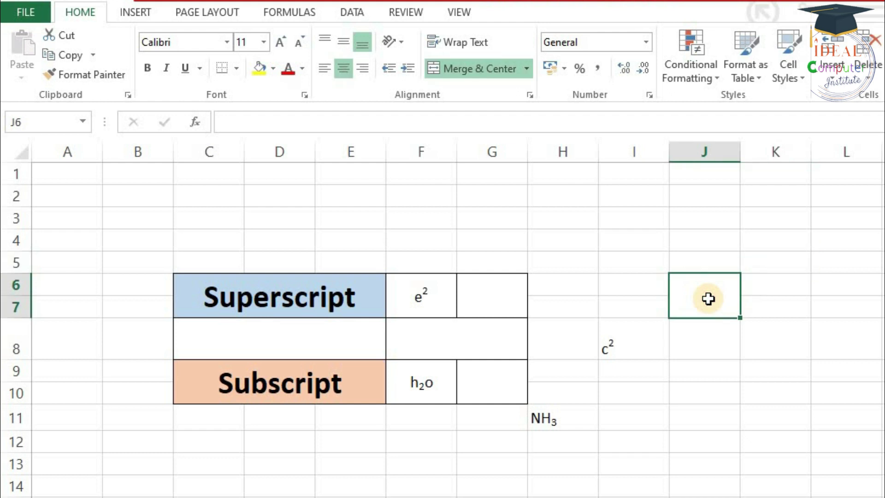
pyautogui.doubleClick(707, 299)
pyautogui.write('26')
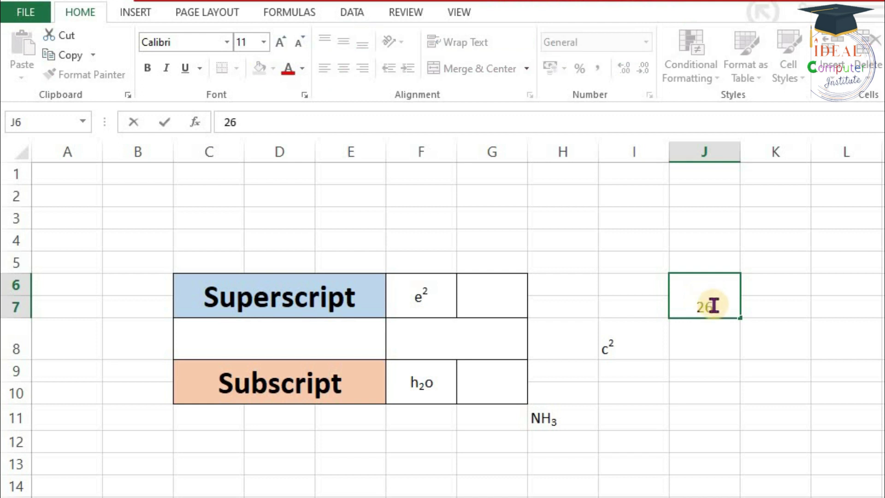
# Tick Superscript for the 6 in 26, then commit by selecting K8.
pyautogui.moveTo(714, 304); pyautogui.dragTo(707, 304)
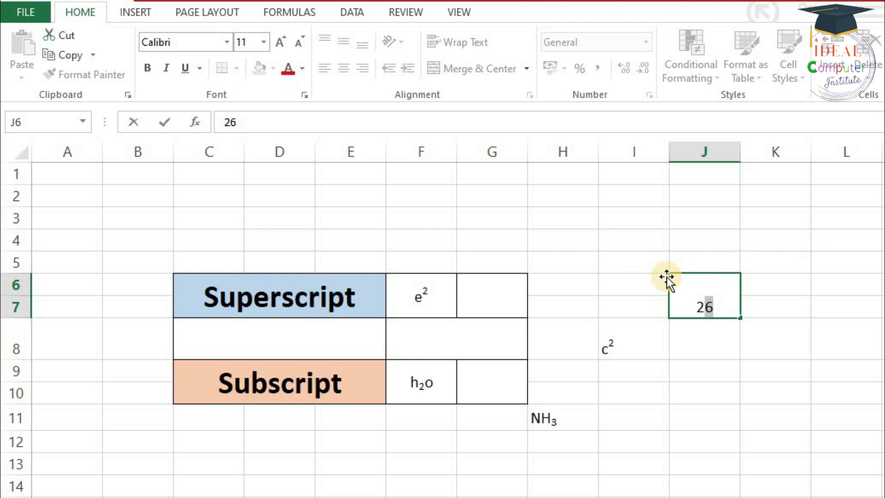
pyautogui.hotkey('ctrl', '1')
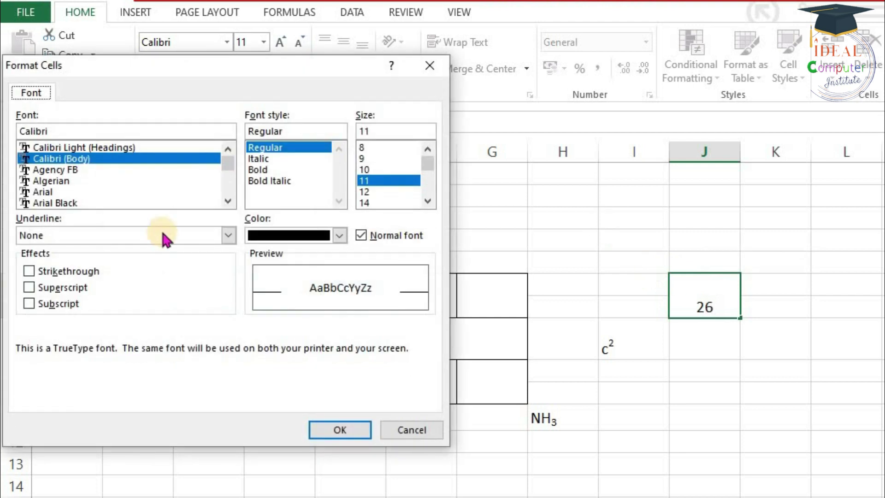
pyautogui.click(74, 287)
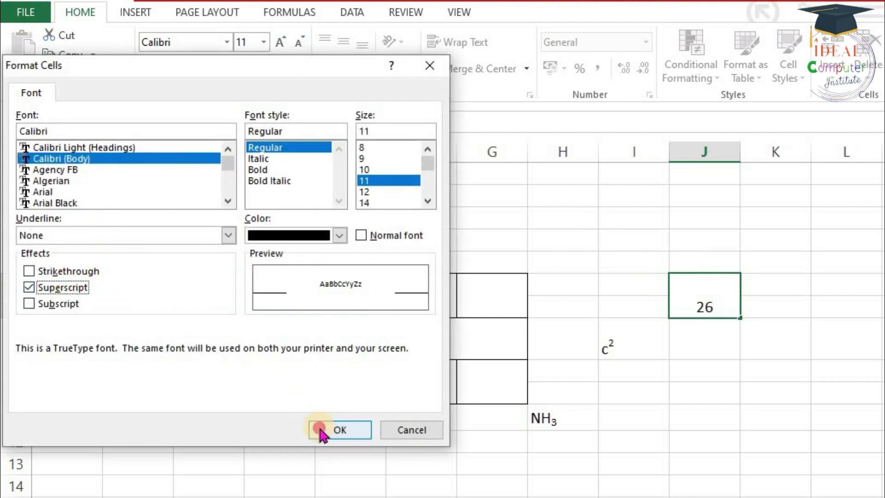
pyautogui.click(321, 426)
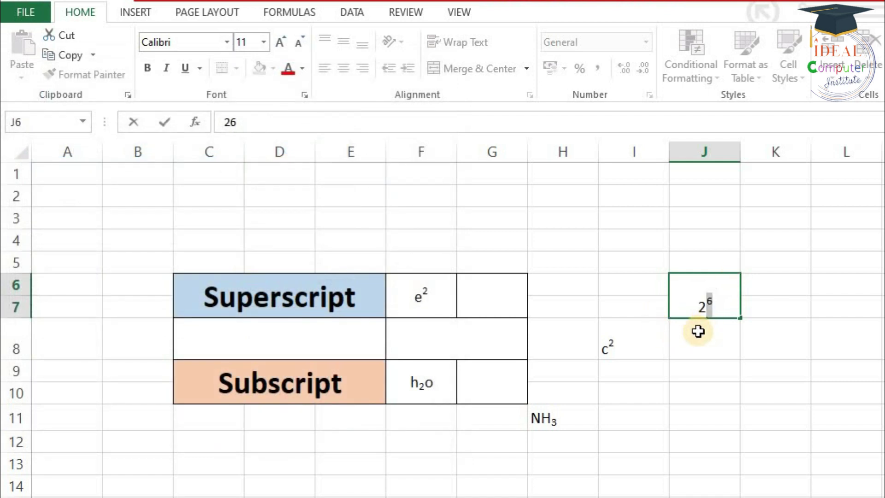
pyautogui.click(772, 335)
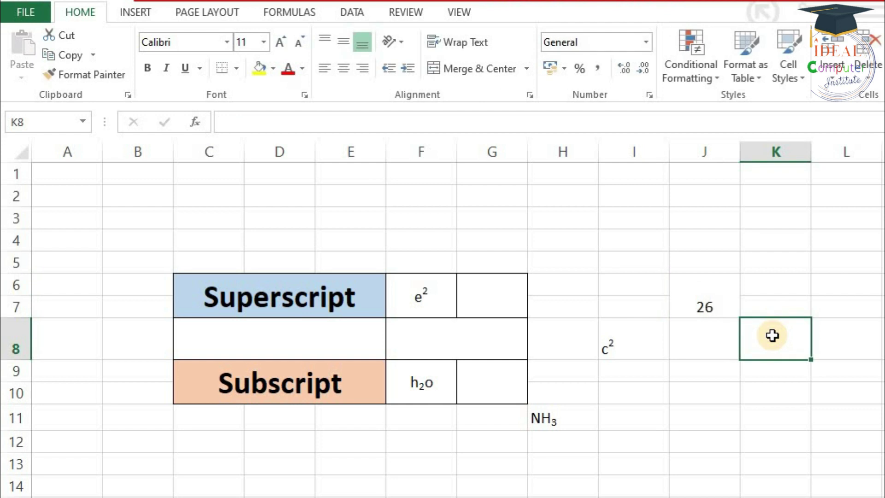
# Change the number format of merged cell J6 to Text.
pyautogui.click(705, 311)
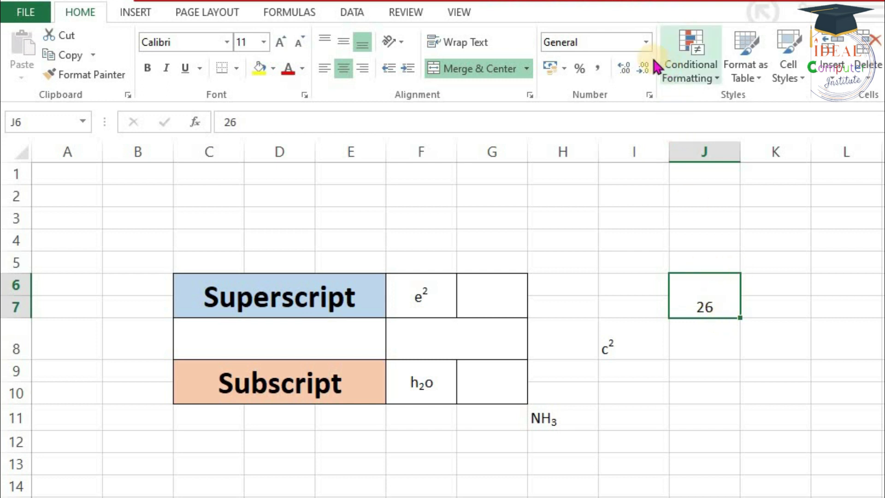
pyautogui.click(645, 42)
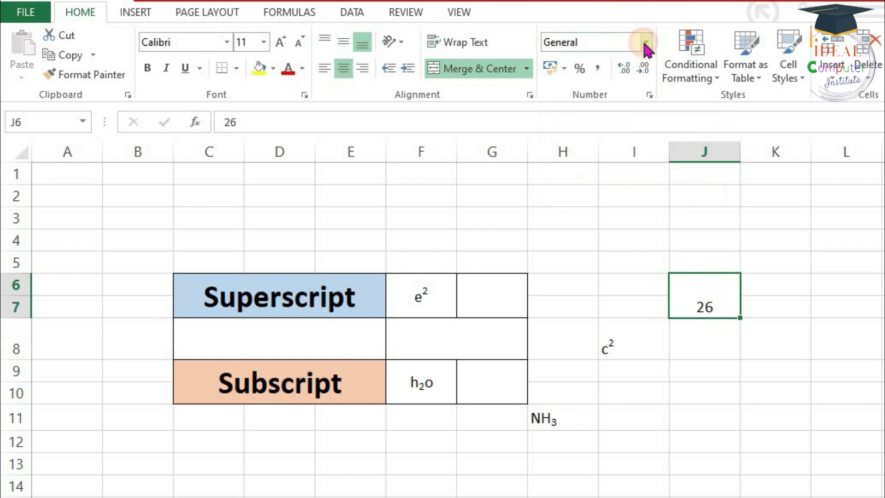
pyautogui.click(645, 41)
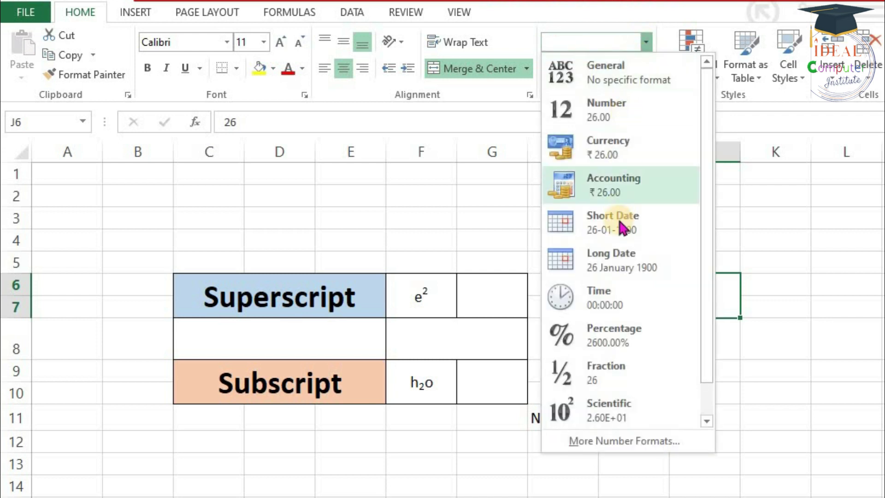
pyautogui.scroll(-1, 606, 259)
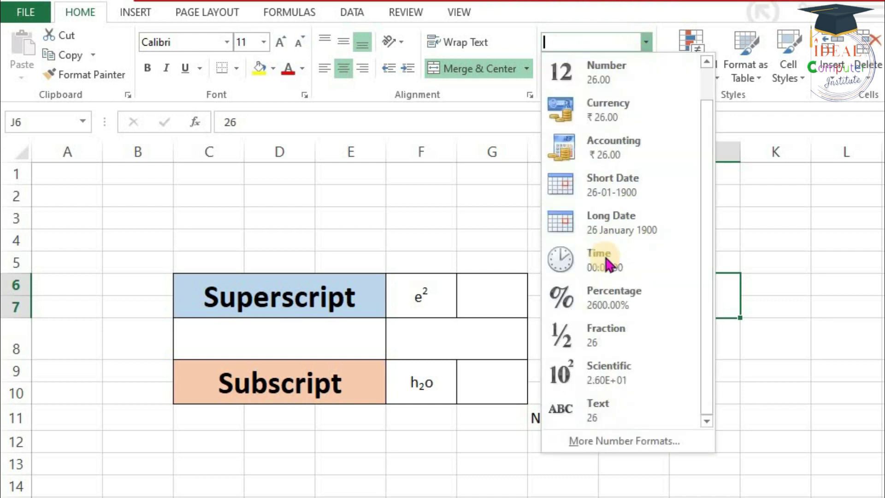
pyautogui.click(602, 411)
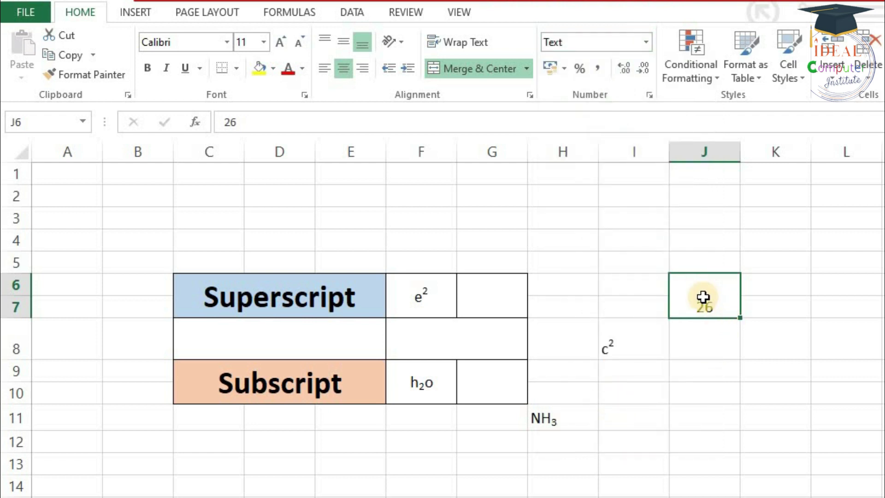
# Select the 6 in J6's 26 and tick Superscript in Format Cells.
pyautogui.doubleClick(728, 300)
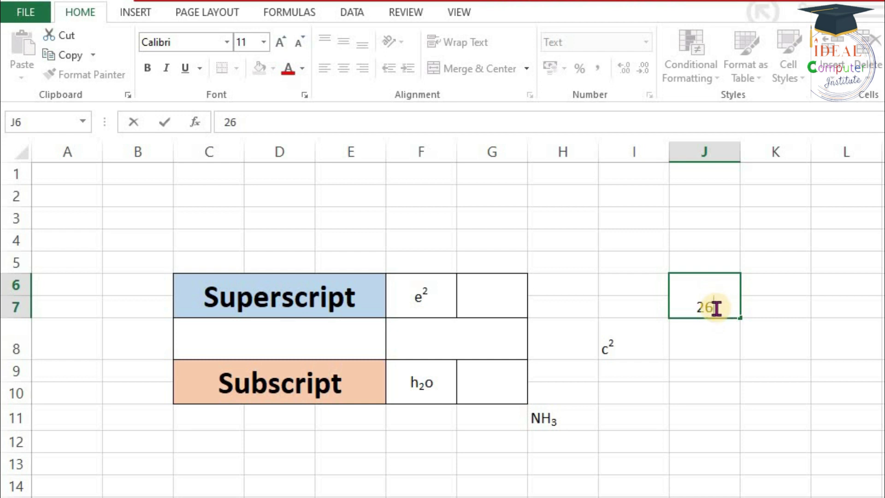
pyautogui.moveTo(715, 307); pyautogui.dragTo(734, 316)
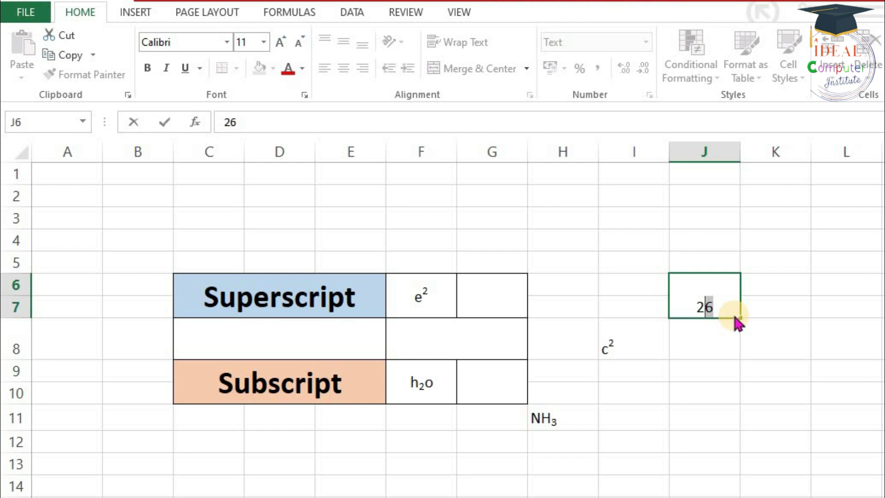
pyautogui.hotkey('ctrl', '1')
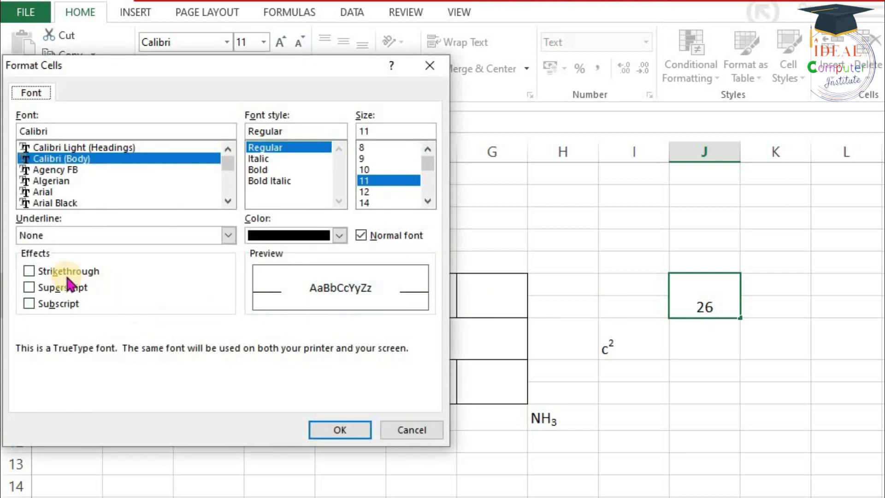
pyautogui.click(69, 285)
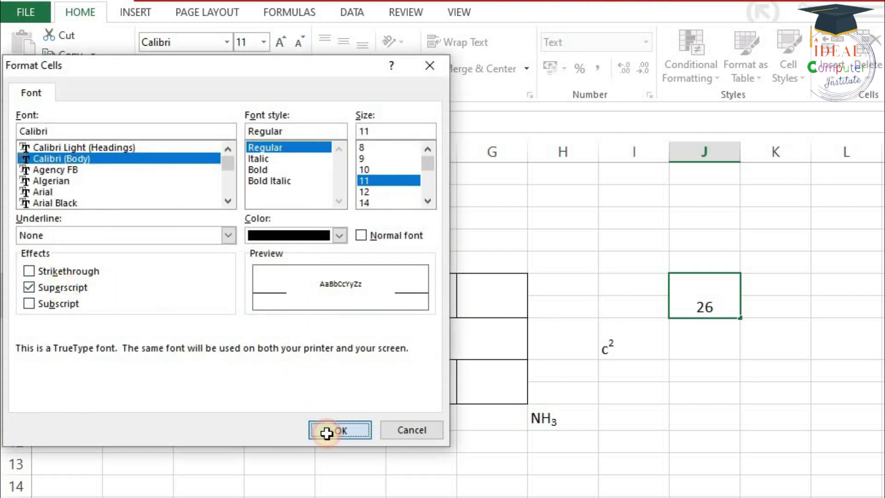
pyautogui.click(327, 432)
pyautogui.click(799, 409)
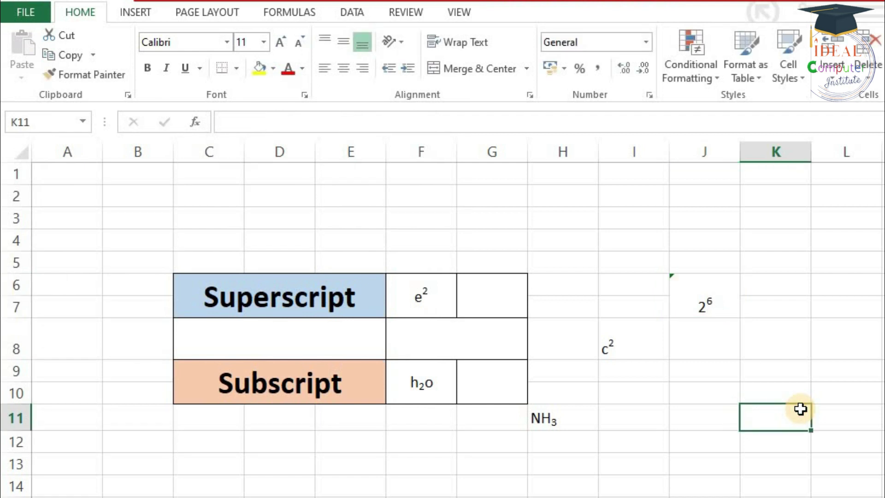
# Merge cells J9 and J10 with Merge & Center.
pyautogui.click(652, 308)
pyautogui.click(651, 220)
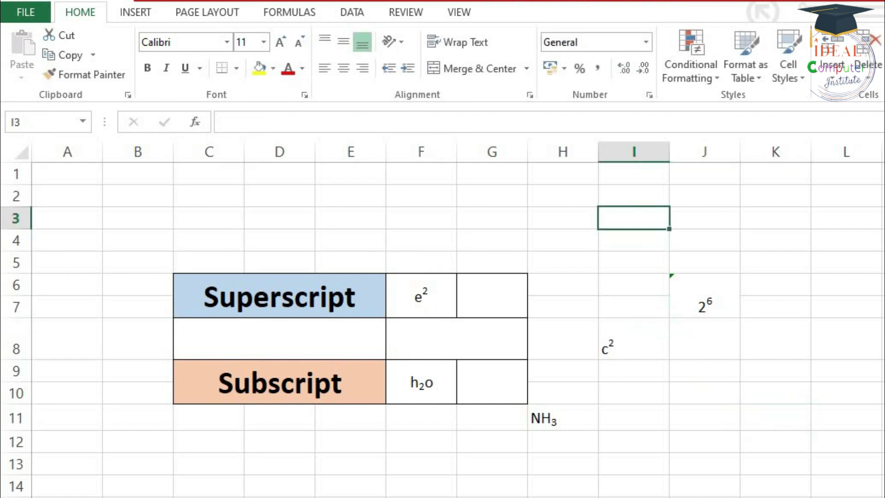
pyautogui.click(881, 339)
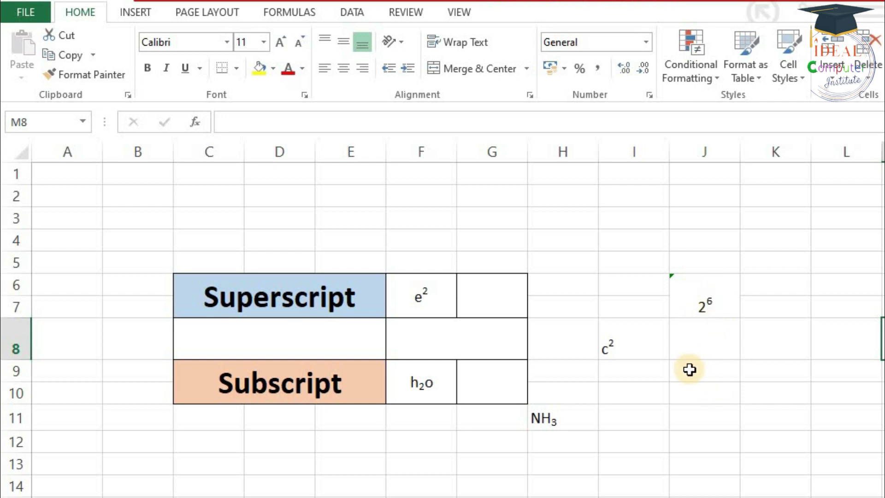
pyautogui.moveTo(689, 369); pyautogui.dragTo(724, 396)
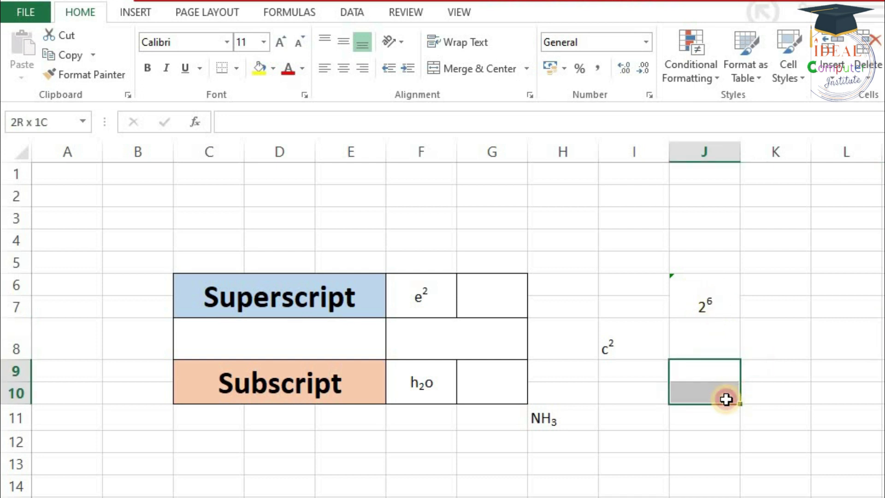
pyautogui.click(470, 69)
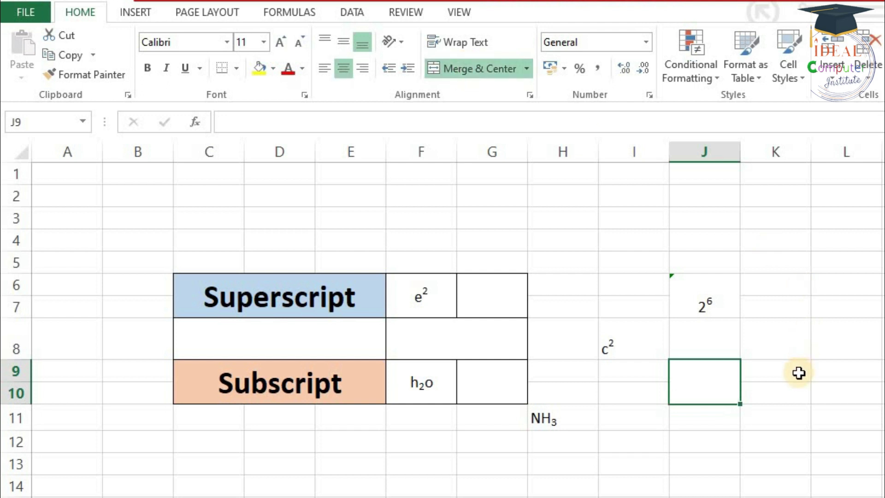
# Enter 62 in the merged J9 cell.
pyautogui.click(764, 435)
pyautogui.click(698, 389)
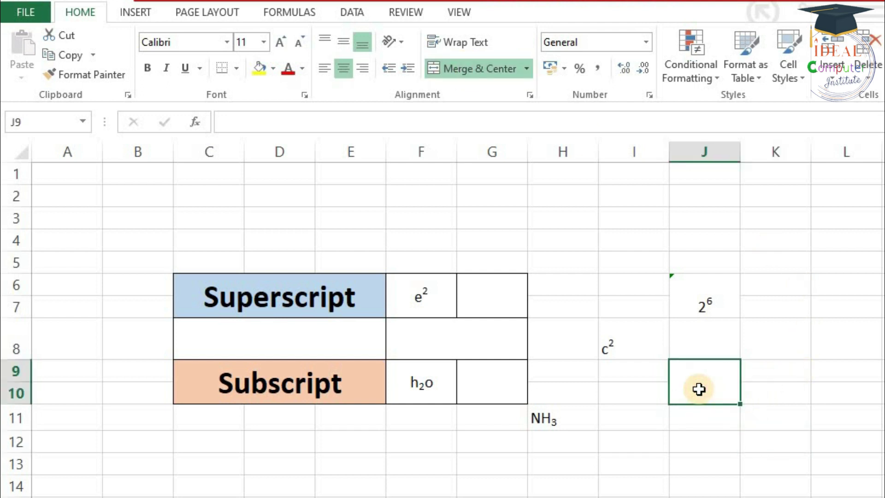
pyautogui.write('62')
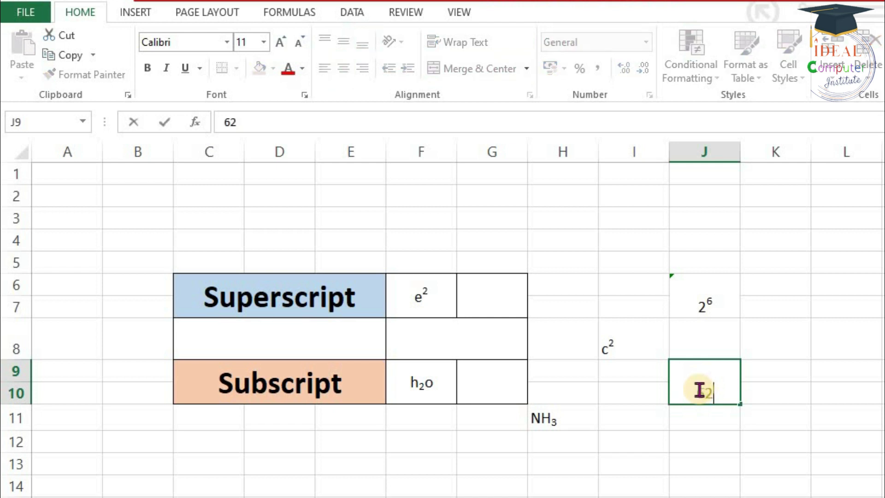
pyautogui.click(789, 386)
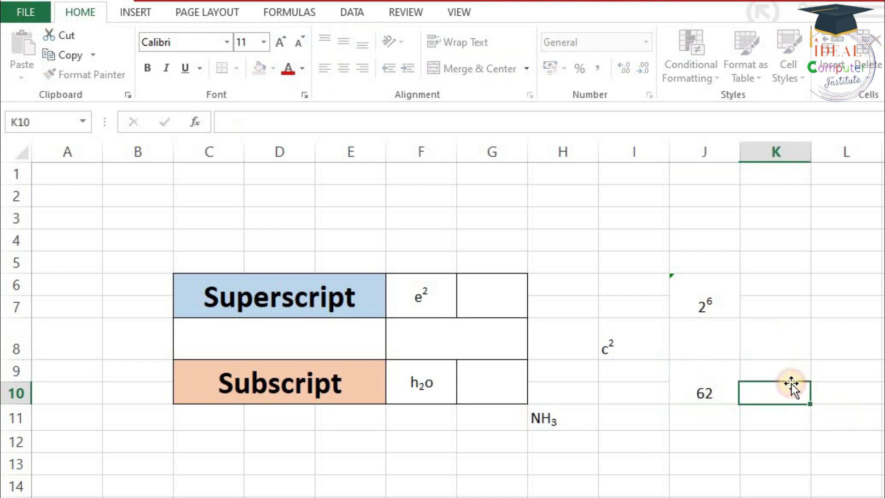
# Set the 62 cell's number format to Text.
pyautogui.click(707, 383)
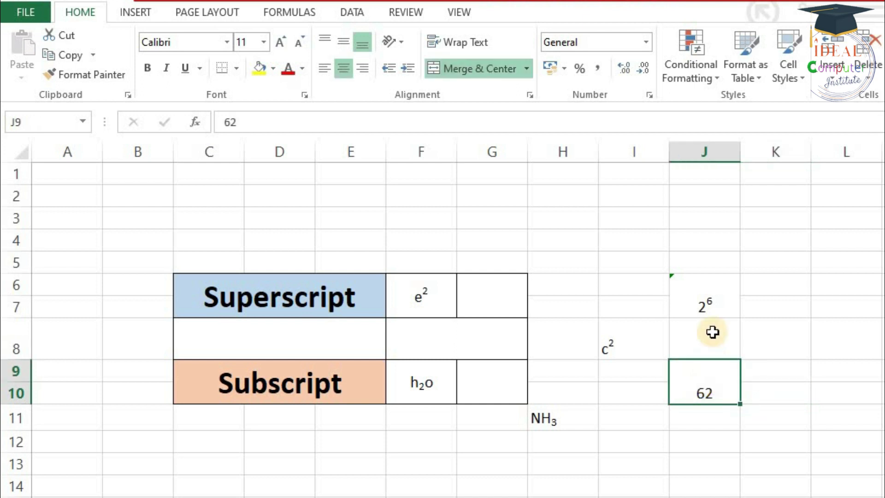
pyautogui.click(645, 42)
pyautogui.scroll(-1, 599, 364)
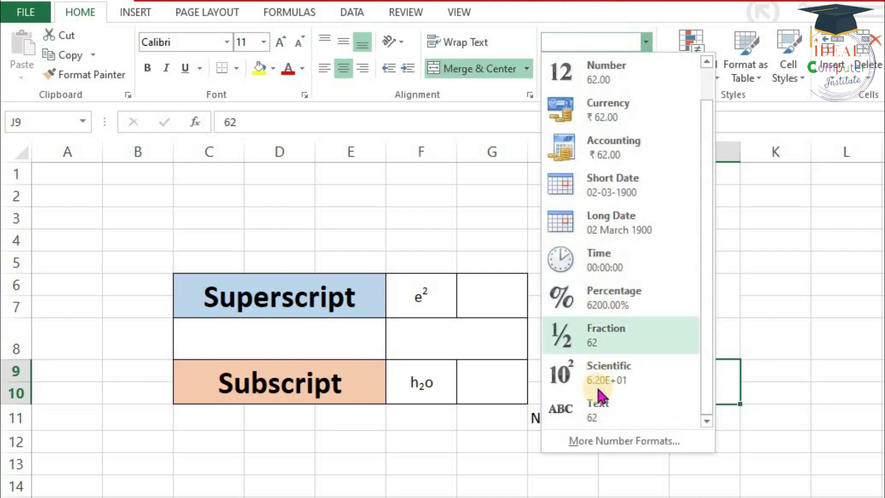
pyautogui.click(594, 403)
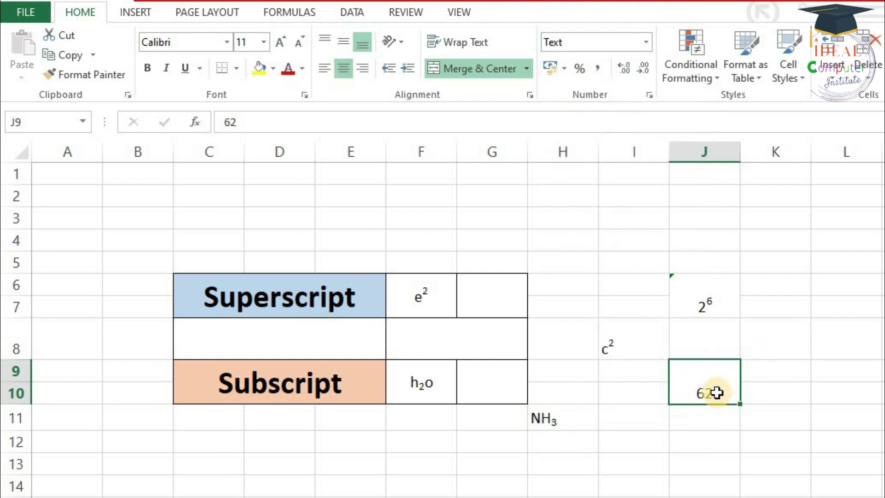
# Format the second digit of 62 in J9 as subscript so it reads 6₂.
pyautogui.doubleClick(717, 390)
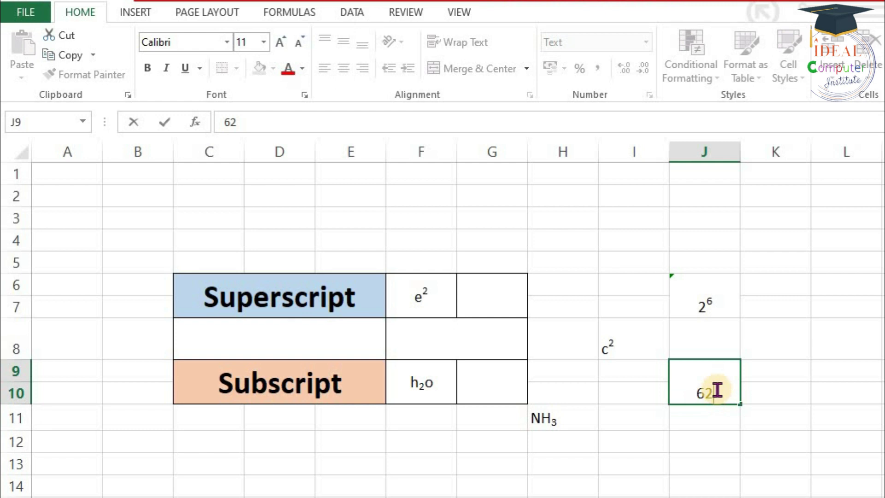
pyautogui.moveTo(717, 390); pyautogui.dragTo(704, 390)
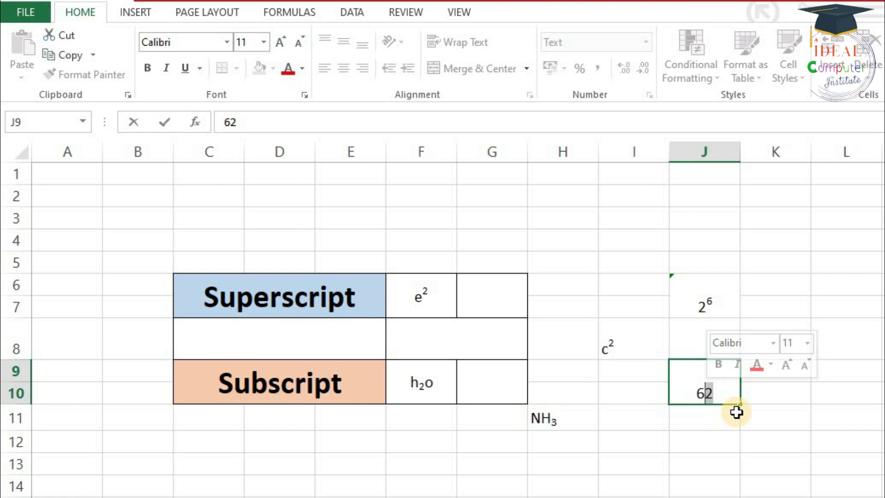
pyautogui.hotkey('ctrl', '1')
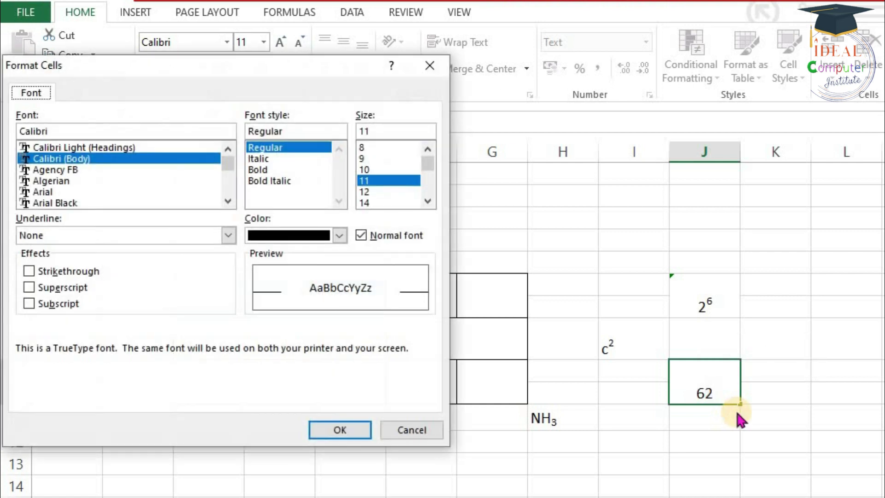
pyautogui.click(29, 303)
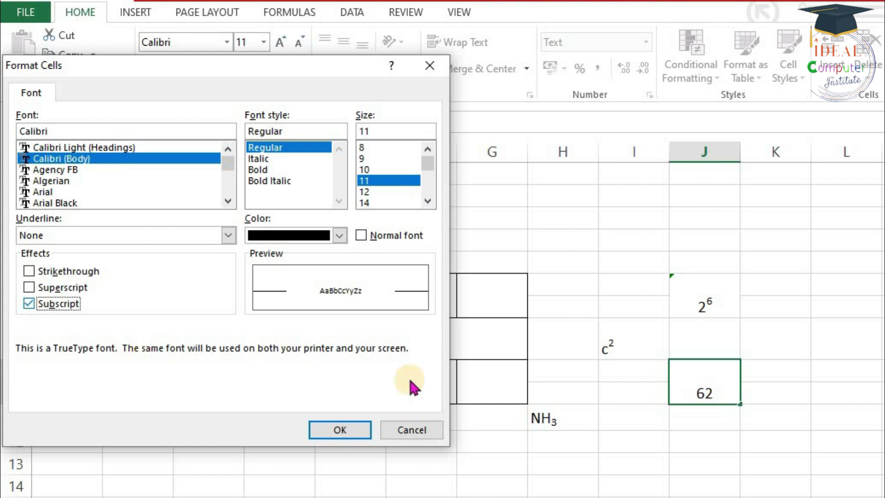
pyautogui.click(334, 433)
pyautogui.click(843, 423)
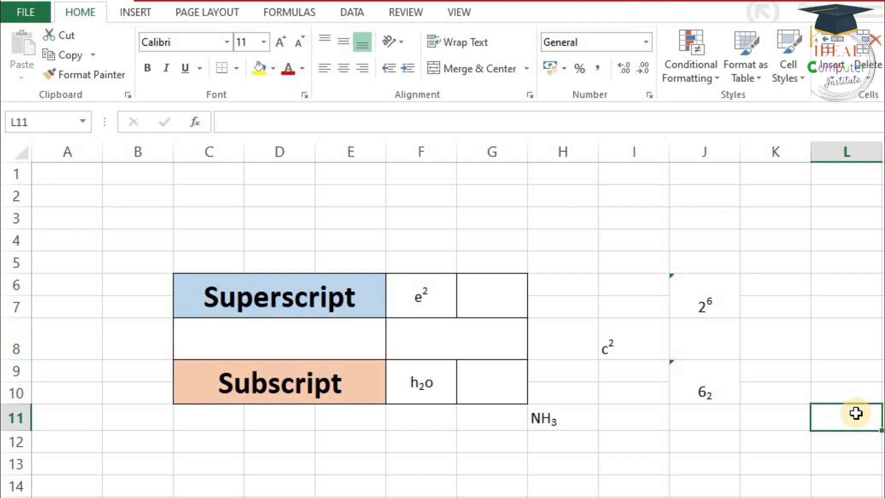
pyautogui.moveTo(217, 276)
pyautogui.mouseDown()
pyautogui.moveTo(609, 342)
pyautogui.moveTo(701, 410)
pyautogui.mouseUp()
pyautogui.click(882, 393)
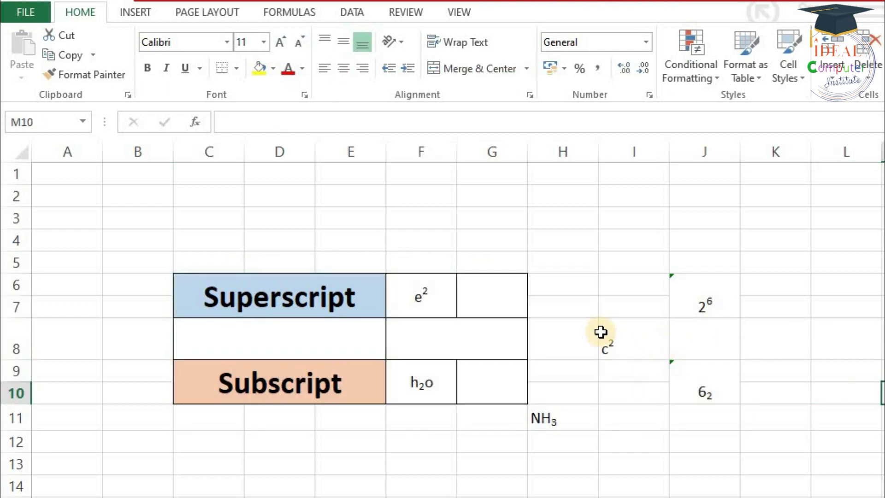